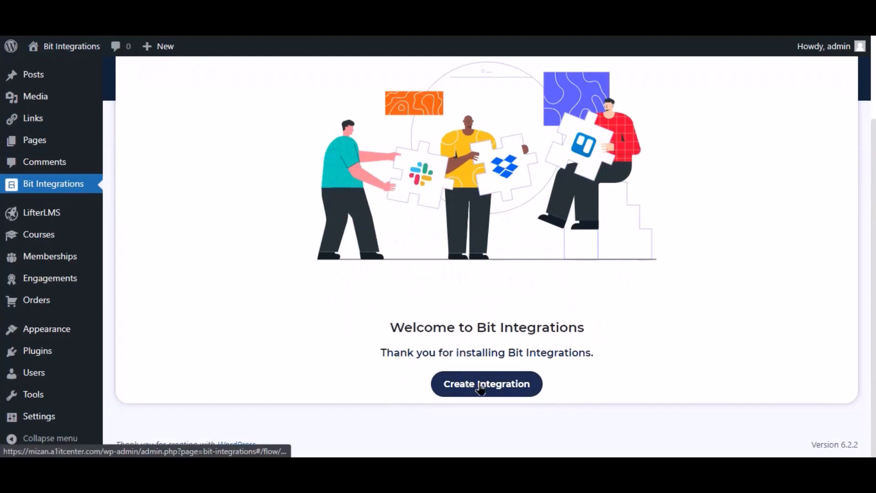
- Create a new integration and choose LifterLMS as its trigger
{"action": "left_click", "coordinate": [468, 383]}
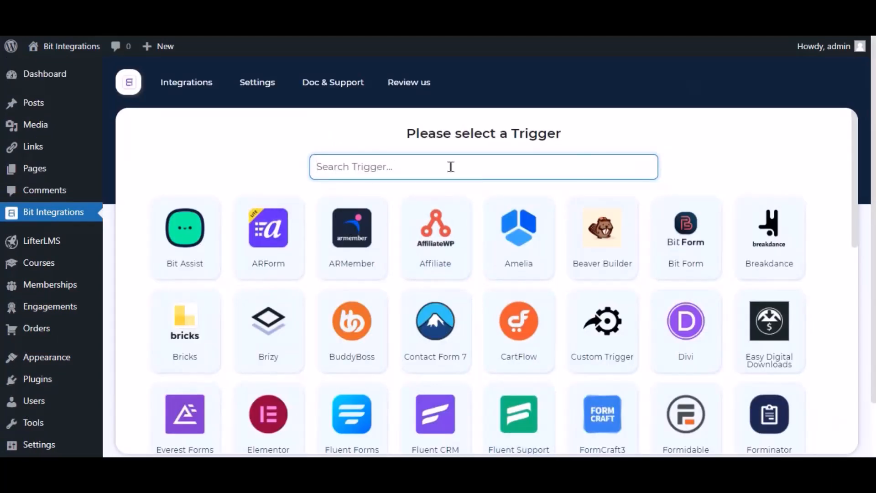
{"action": "type", "text": "lifter"}
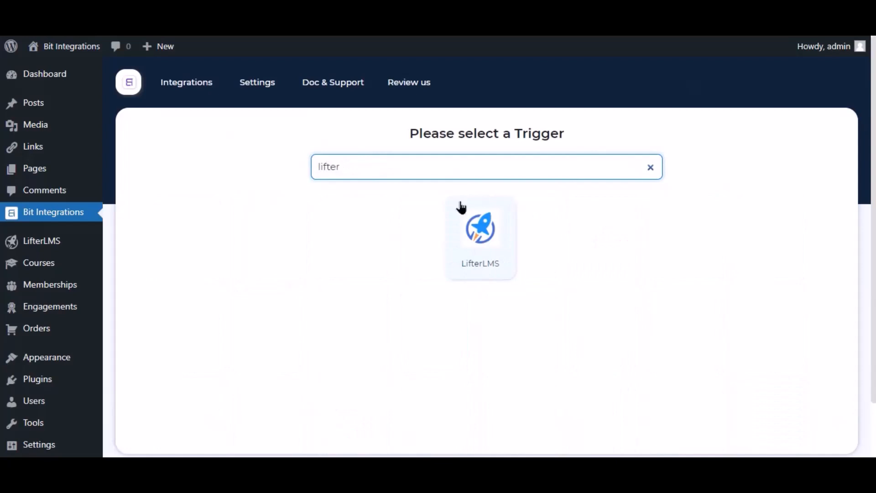
{"action": "left_click", "coordinate": [461, 205]}
- Set the trigger task to "A user enroll in a course" for Any Course and proceed to the action selection
{"action": "left_click", "coordinate": [468, 322]}
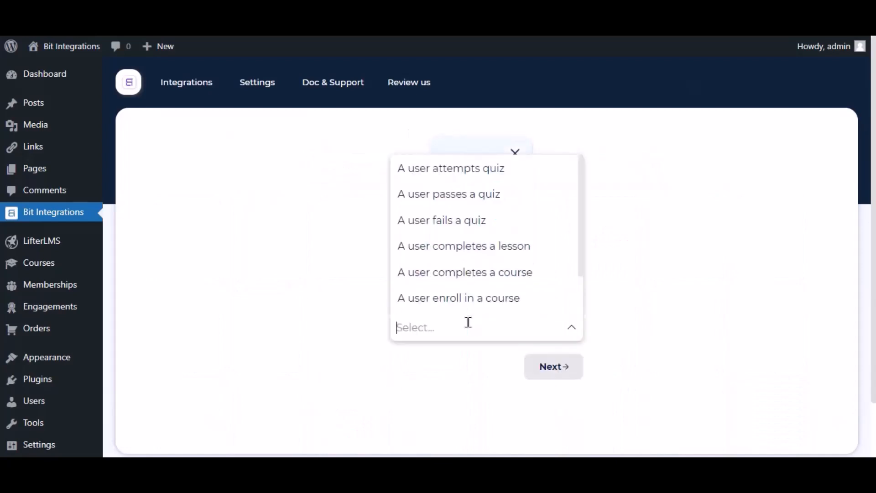
{"action": "left_click", "coordinate": [505, 297]}
{"action": "left_click", "coordinate": [440, 381]}
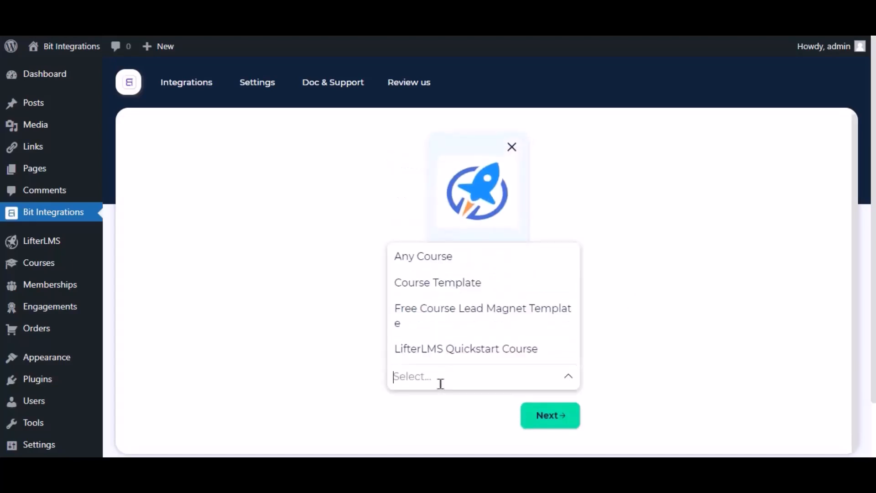
{"action": "left_click", "coordinate": [445, 257]}
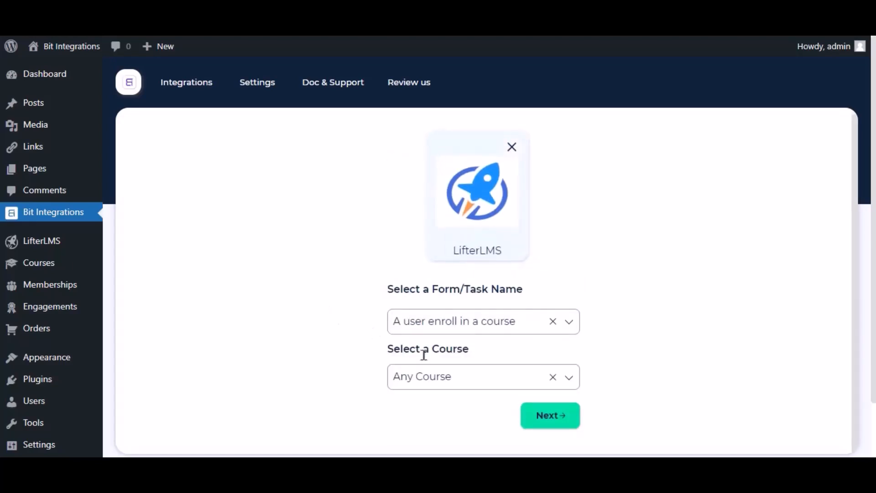
{"action": "left_click", "coordinate": [568, 417]}
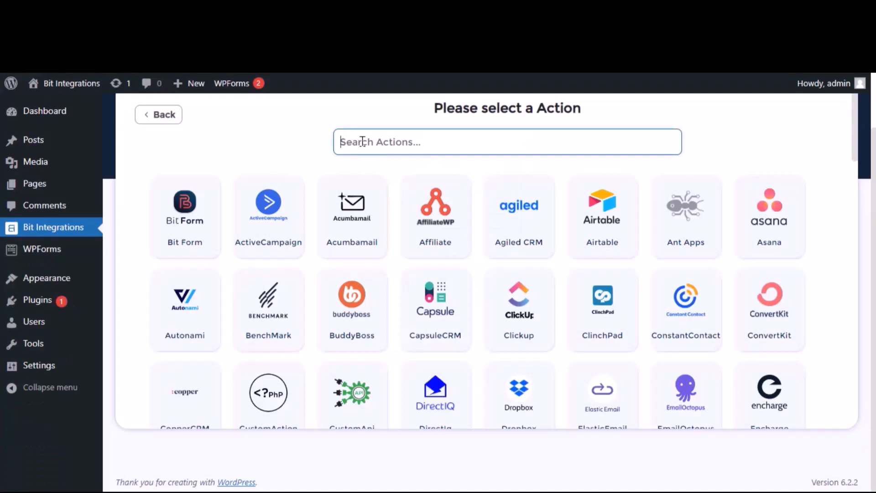
- Search the actions for "zoho" and choose Zoho Marketing Hub
{"action": "type", "text": "zoh"}
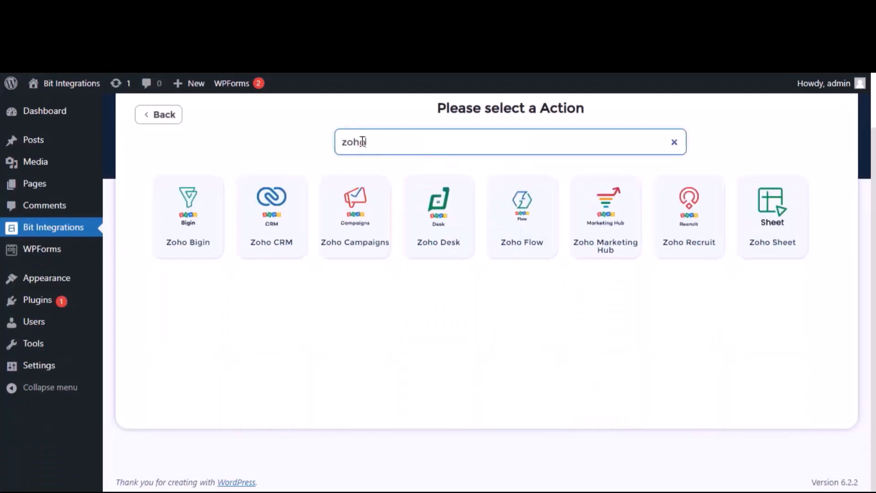
{"action": "type", "text": "o"}
{"action": "left_click", "coordinate": [608, 240]}
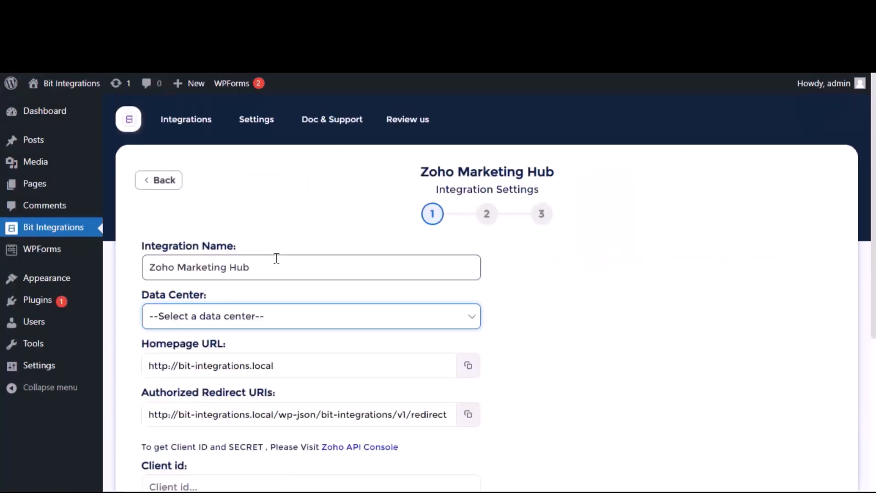
- Set the data center to zoho.com, keeping the integration name Zoho Marketing Hub
{"action": "left_click", "coordinate": [252, 267]}
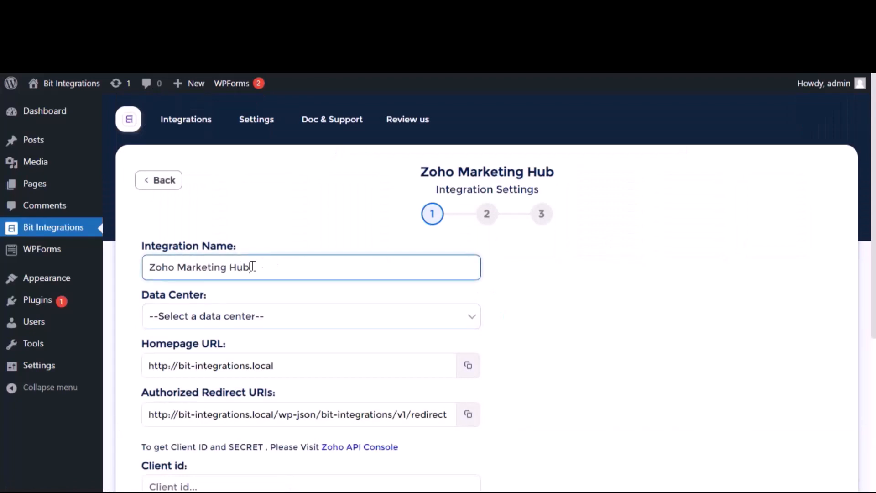
{"action": "left_click", "coordinate": [248, 314]}
{"action": "left_click", "coordinate": [193, 349]}
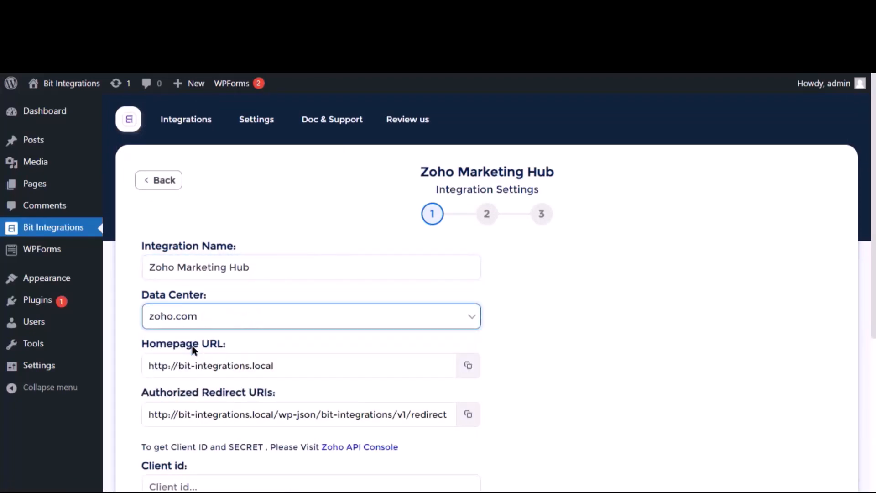
- Open the Zoho API Console from the integration settings and start a new Server-based Applications client
{"action": "scroll", "coordinate": [212, 333], "scroll_direction": "down", "scroll_amount": 1}
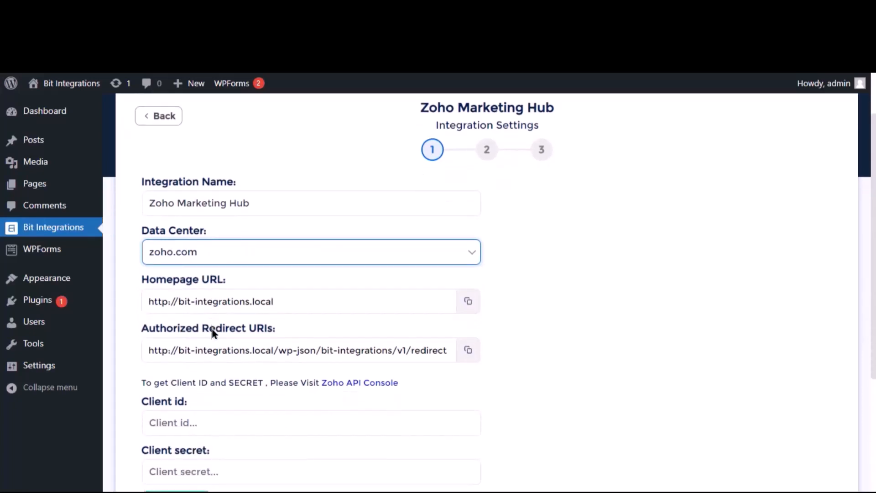
{"action": "scroll", "coordinate": [209, 374], "scroll_direction": "down", "scroll_amount": 2}
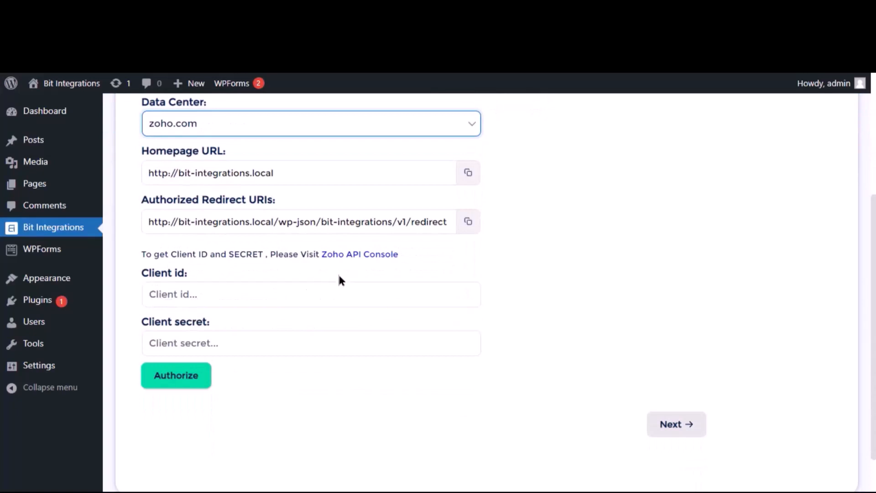
{"action": "left_click", "coordinate": [335, 259]}
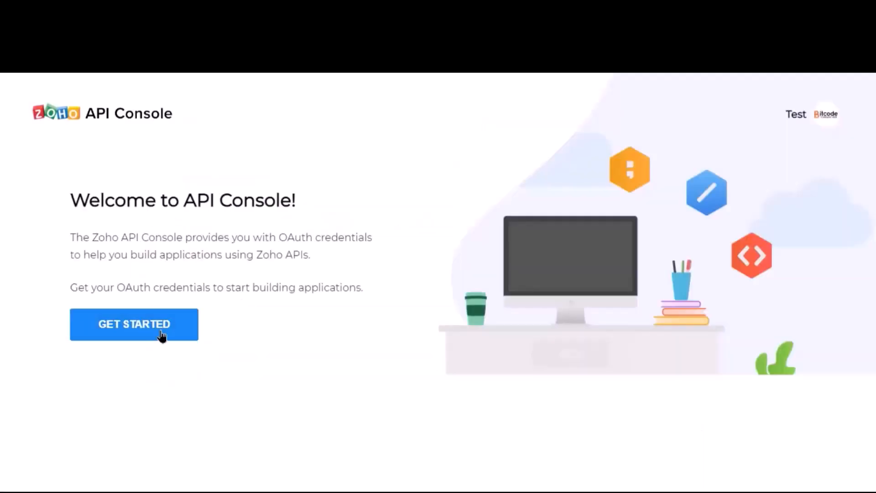
{"action": "left_click", "coordinate": [157, 335]}
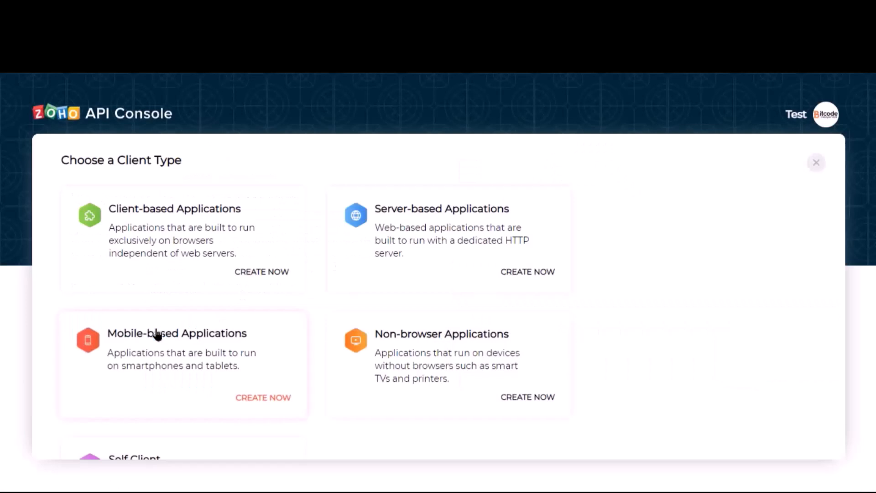
{"action": "left_click", "coordinate": [394, 255]}
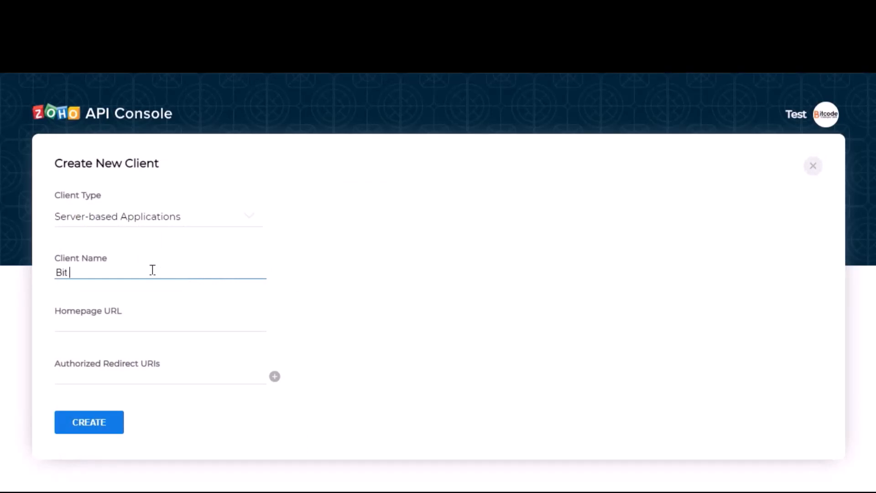
{"action": "type", "text": "Bit Integrations"}
{"action": "left_click", "coordinate": [130, 321]}
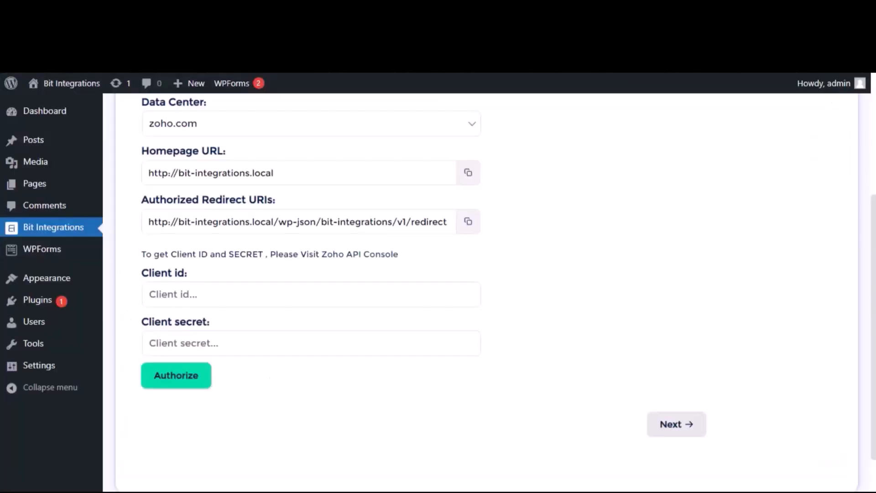
{"action": "left_click", "coordinate": [467, 172]}
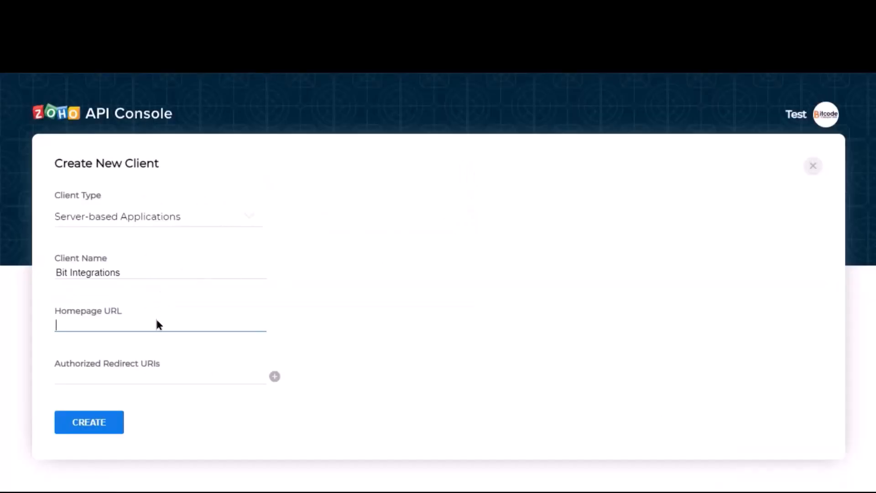
{"action": "key", "text": "ctrl+v"}
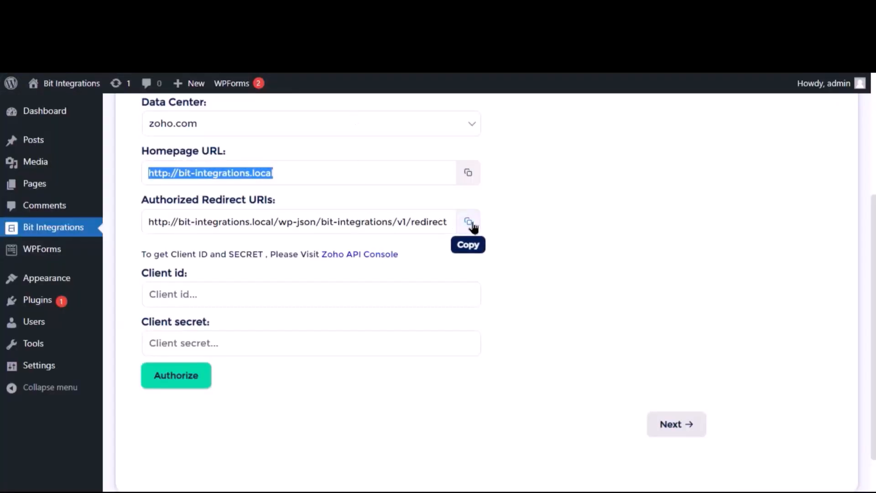
- Copy the authorized redirect URI from the integration settings into the client form and create the client
{"action": "left_click", "coordinate": [468, 222]}
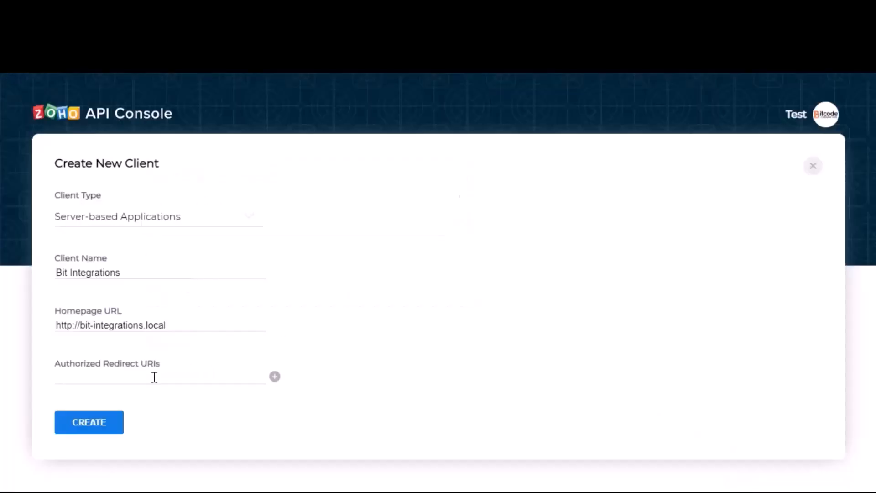
{"action": "left_click", "coordinate": [155, 377]}
{"action": "key", "text": "ctrl+v"}
{"action": "left_click", "coordinate": [213, 398]}
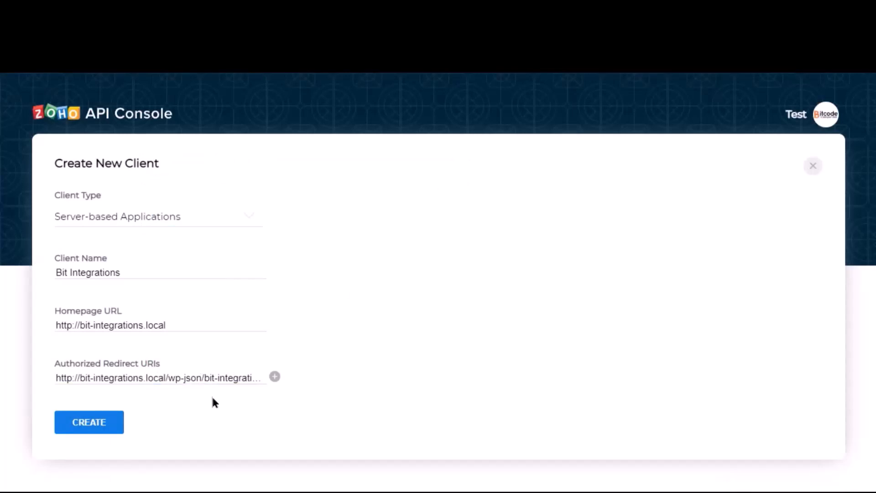
{"action": "left_click", "coordinate": [93, 424]}
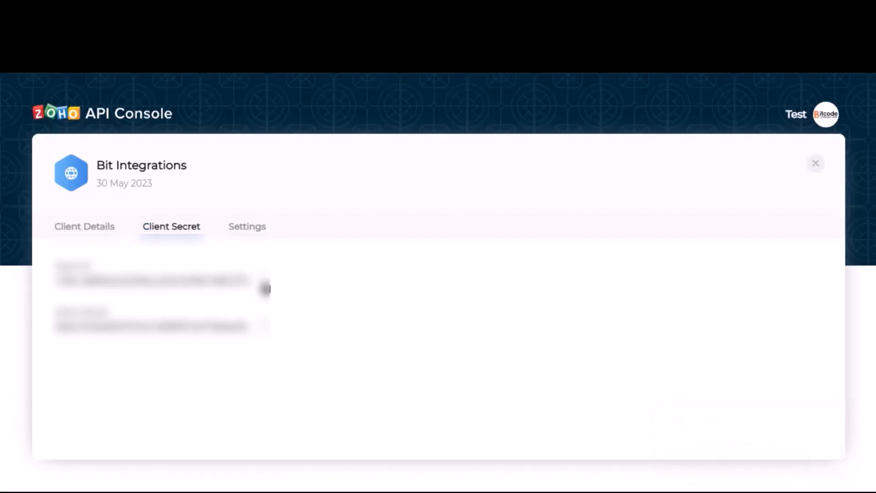
- Copy the client ID and client secret from the Zoho API Console into the matching integration settings fields
{"action": "left_click", "coordinate": [265, 289]}
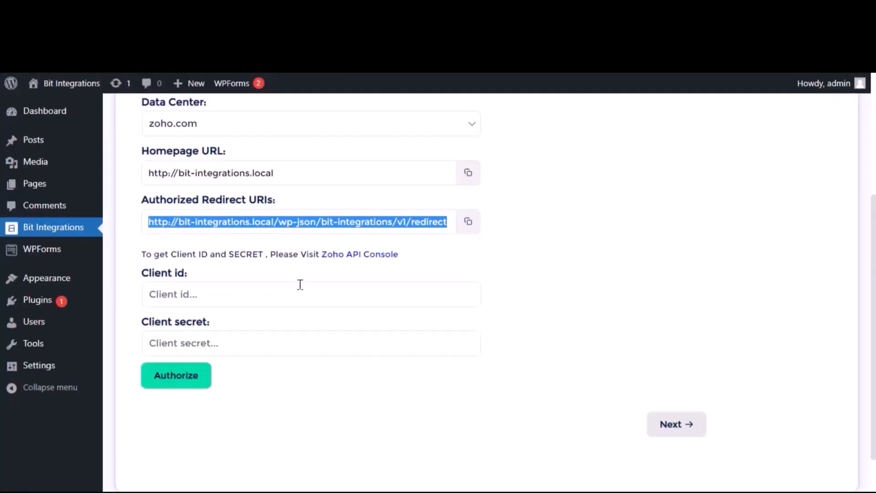
{"action": "left_click", "coordinate": [273, 295]}
{"action": "key", "text": "ctrl+v"}
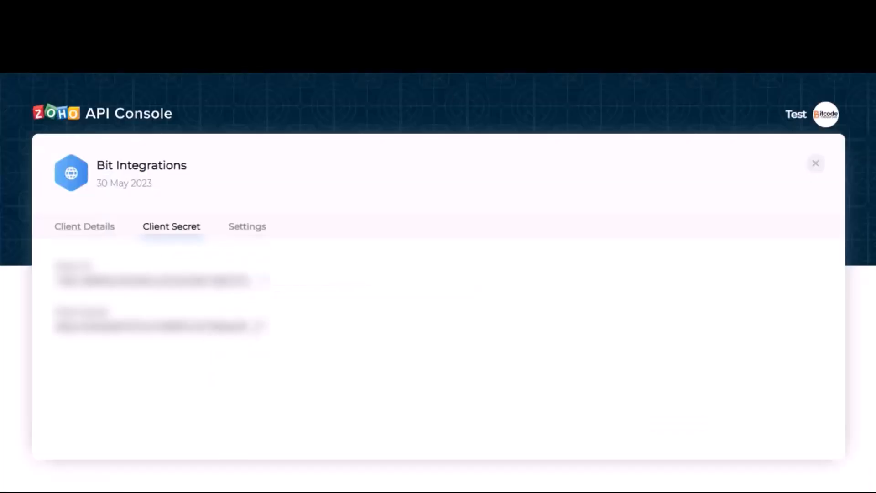
{"action": "left_click", "coordinate": [264, 326]}
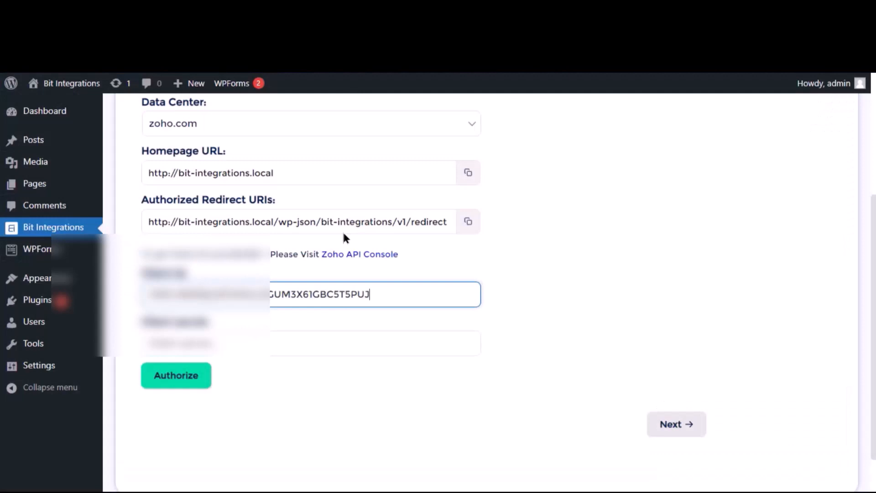
{"action": "left_click", "coordinate": [307, 348]}
{"action": "key", "text": "ctrl+v"}
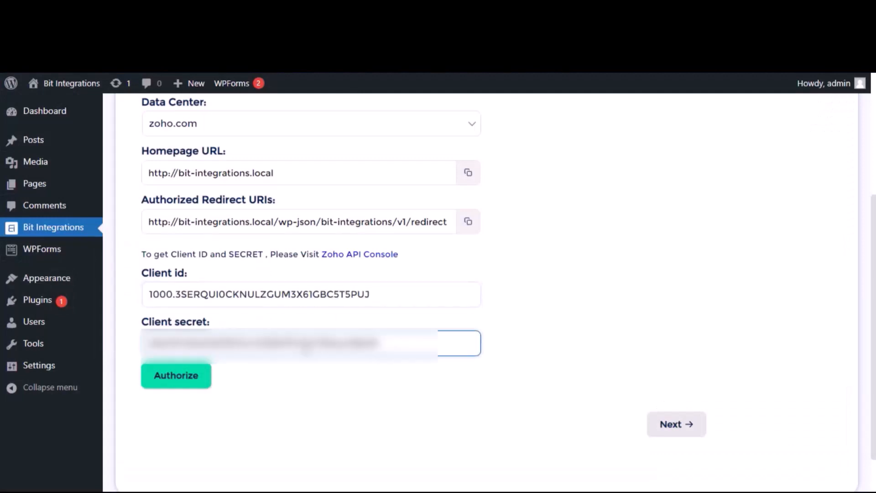
- Authorize the Zoho connection, accept the requested access and continue to the second settings stage
{"action": "left_click", "coordinate": [199, 374]}
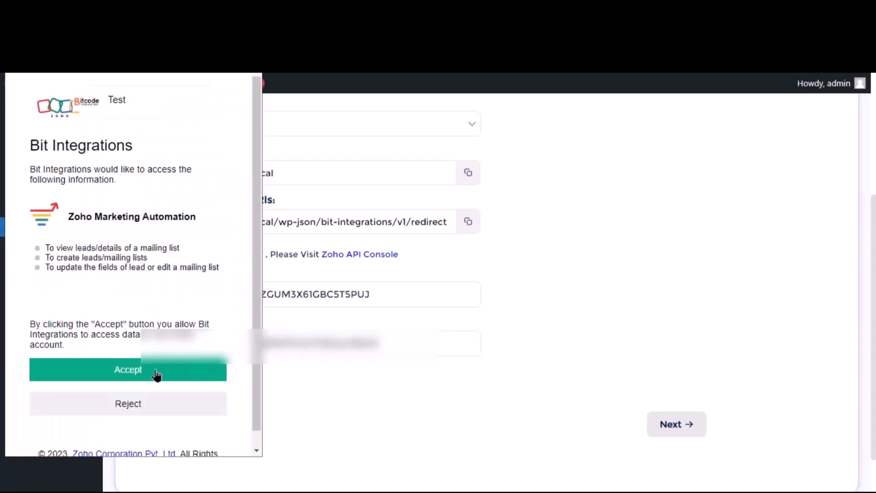
{"action": "left_click", "coordinate": [156, 375]}
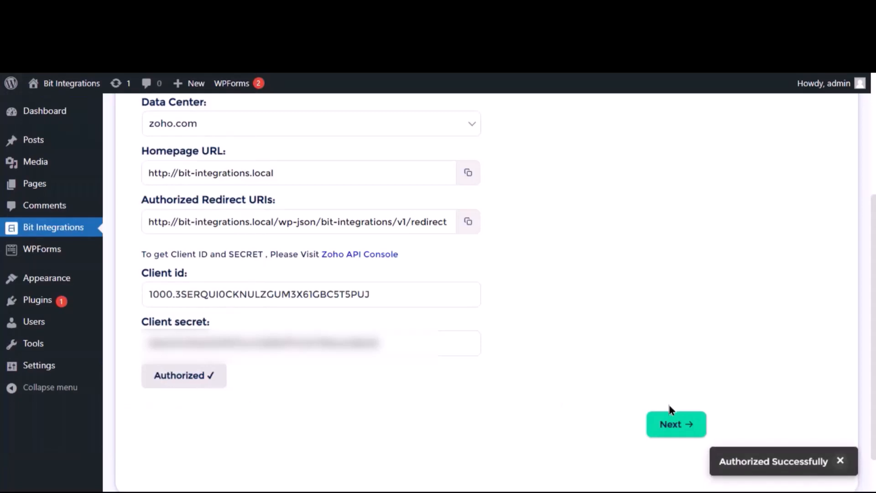
{"action": "left_click", "coordinate": [669, 425]}
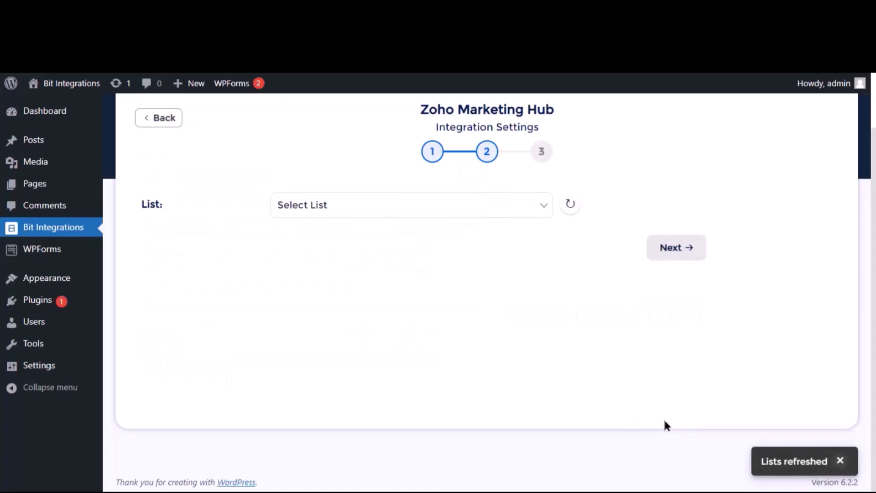
- Select the Bit Integrations list and map the Email form field to Contact Email
{"action": "left_click", "coordinate": [462, 205]}
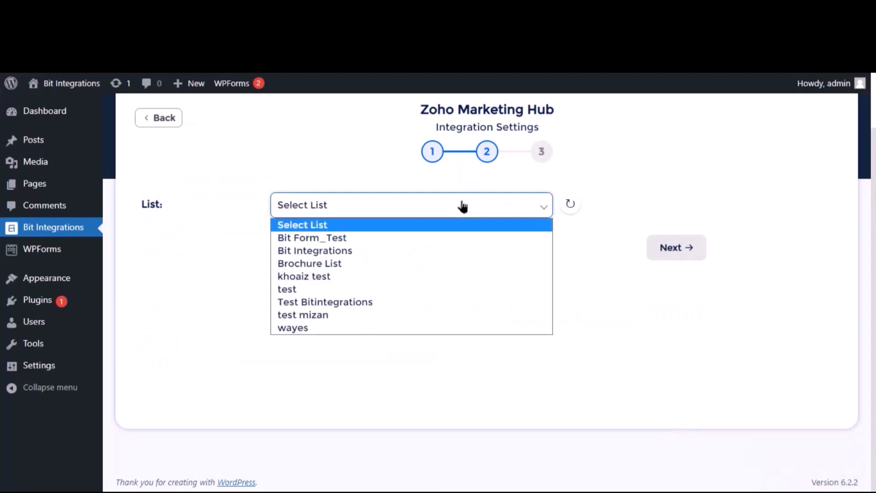
{"action": "left_click", "coordinate": [322, 251]}
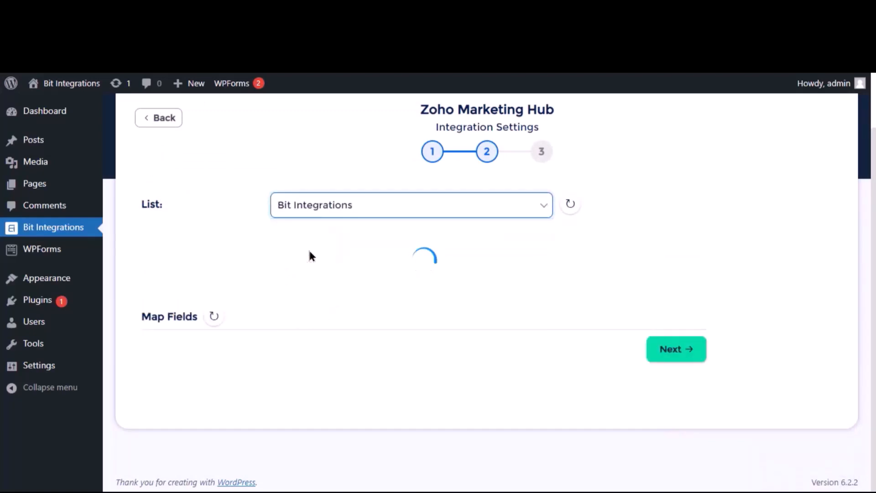
{"action": "left_click", "coordinate": [353, 311]}
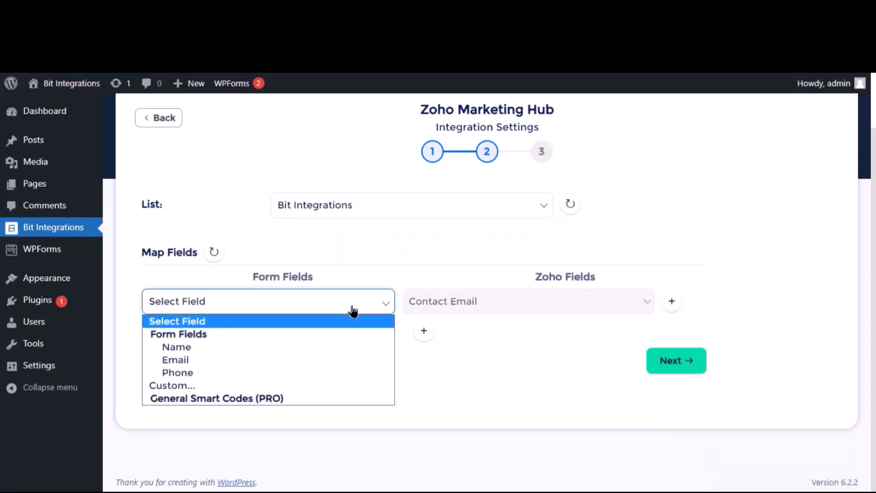
{"action": "left_click", "coordinate": [187, 360]}
- Add a second field mapping that links the Name form field to the Zoho field Last Name
{"action": "left_click", "coordinate": [424, 331]}
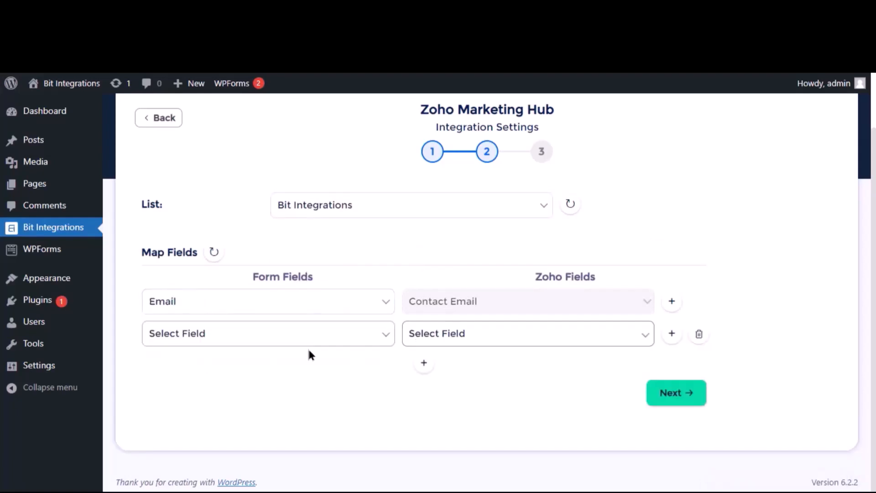
{"action": "left_click", "coordinate": [248, 340]}
{"action": "left_click", "coordinate": [173, 379]}
{"action": "left_click", "coordinate": [475, 338]}
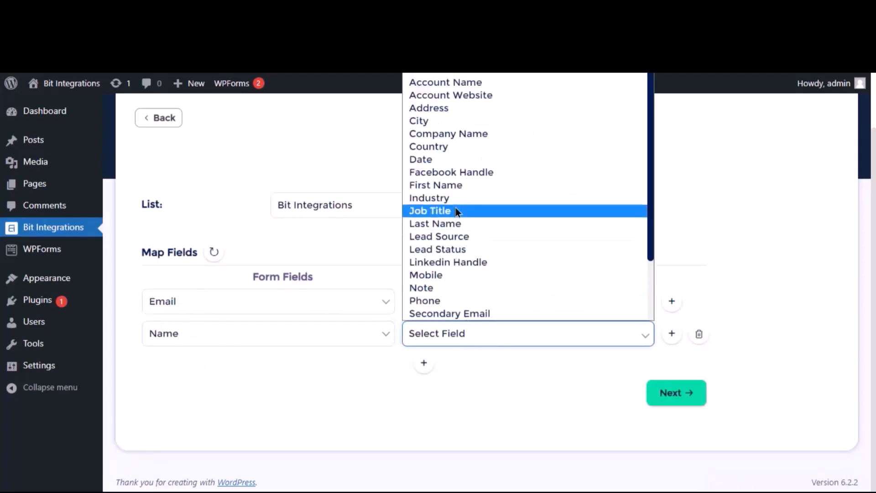
{"action": "left_click", "coordinate": [434, 223]}
- Add a third field mapping that links the Phone form field to the Zoho field Phone
{"action": "left_click", "coordinate": [424, 363]}
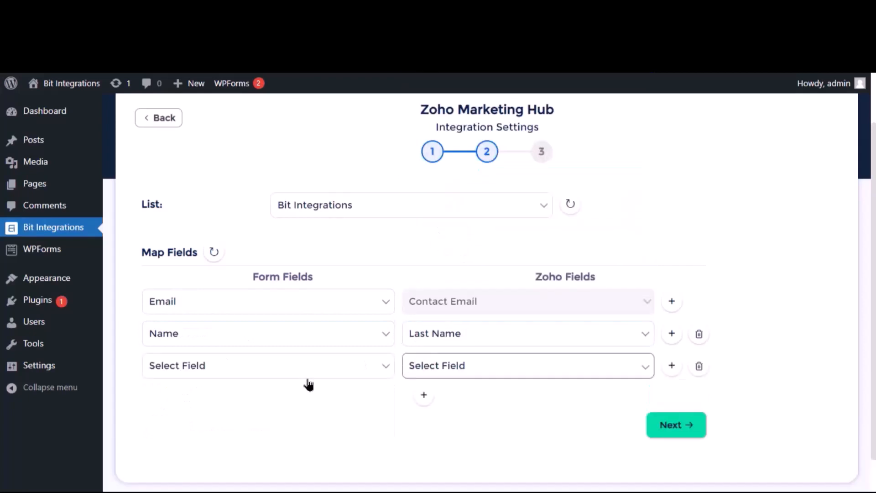
{"action": "left_click", "coordinate": [308, 373]}
{"action": "left_click", "coordinate": [205, 435]}
{"action": "left_click", "coordinate": [458, 367]}
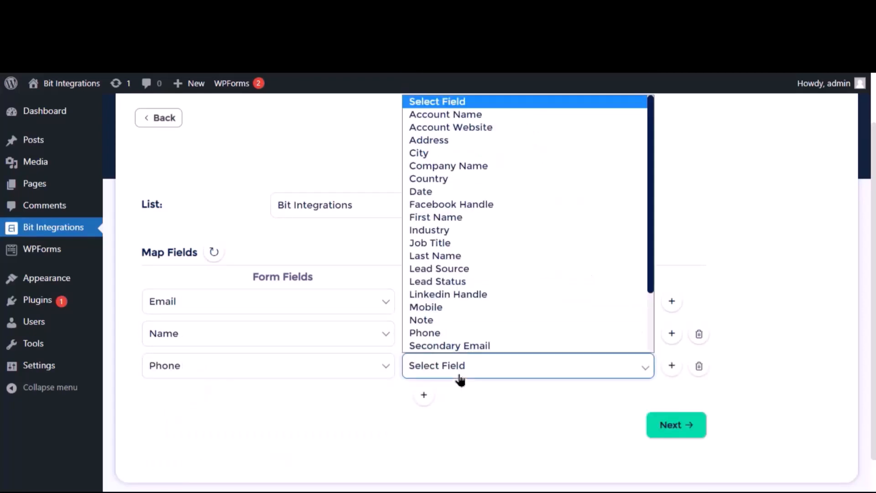
{"action": "left_click", "coordinate": [448, 333]}
- Continue to the final settings stage, then finish and save the Zoho Marketing Hub integration
{"action": "scroll", "coordinate": [575, 404], "scroll_direction": "down", "scroll_amount": 2}
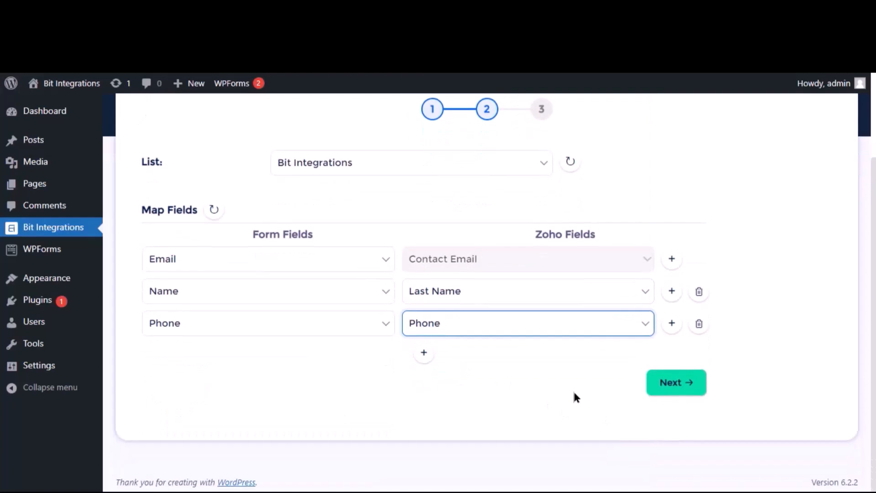
{"action": "left_click", "coordinate": [667, 392]}
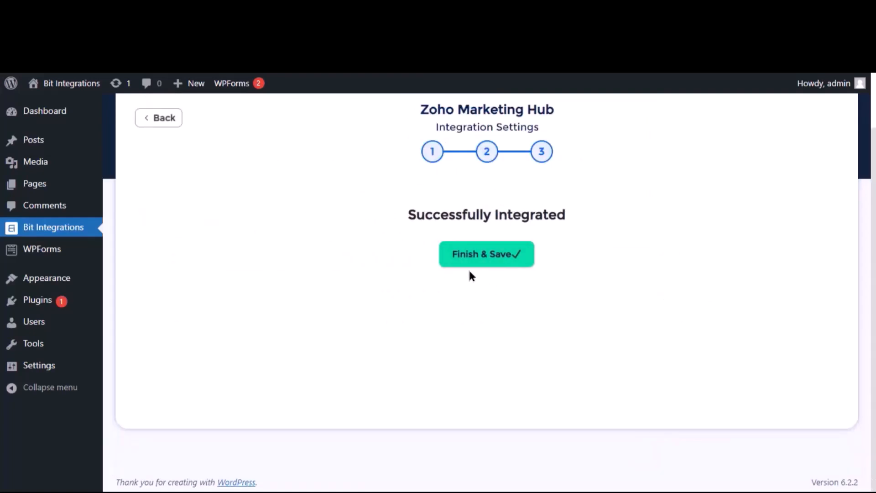
{"action": "left_click", "coordinate": [475, 258]}
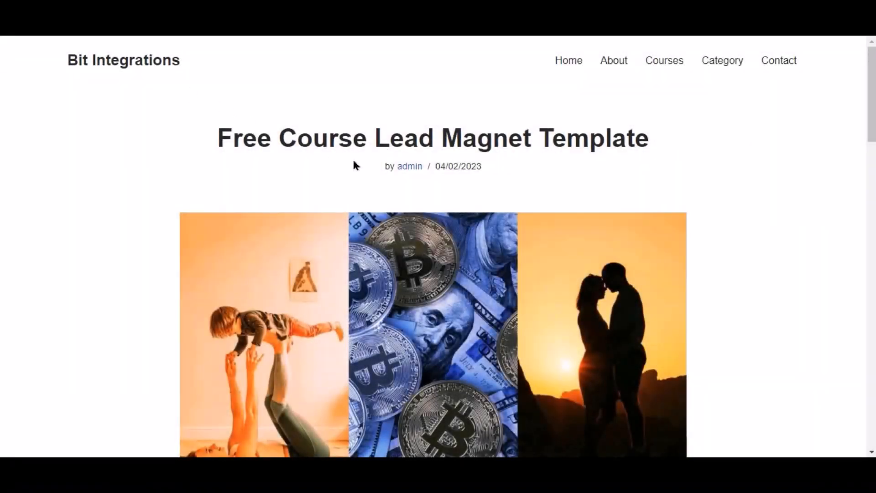
- Start signing up for the free instant access plan on the Free Course Lead Magnet Template course page
{"action": "scroll", "coordinate": [329, 203], "scroll_direction": "down", "scroll_amount": 8}
{"action": "scroll", "coordinate": [335, 223], "scroll_direction": "down", "scroll_amount": 4}
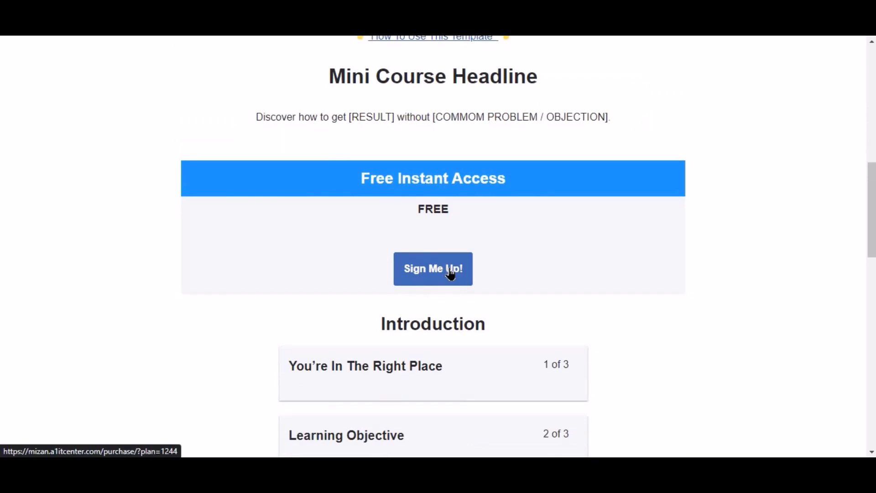
{"action": "left_click", "coordinate": [450, 272]}
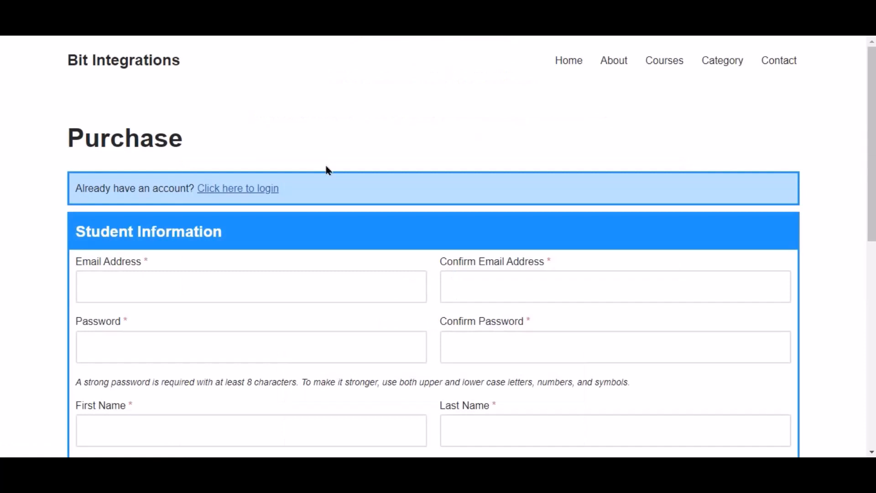
- Log in to the existing student account from the purchase page with the account email and password
{"action": "left_click", "coordinate": [232, 189]}
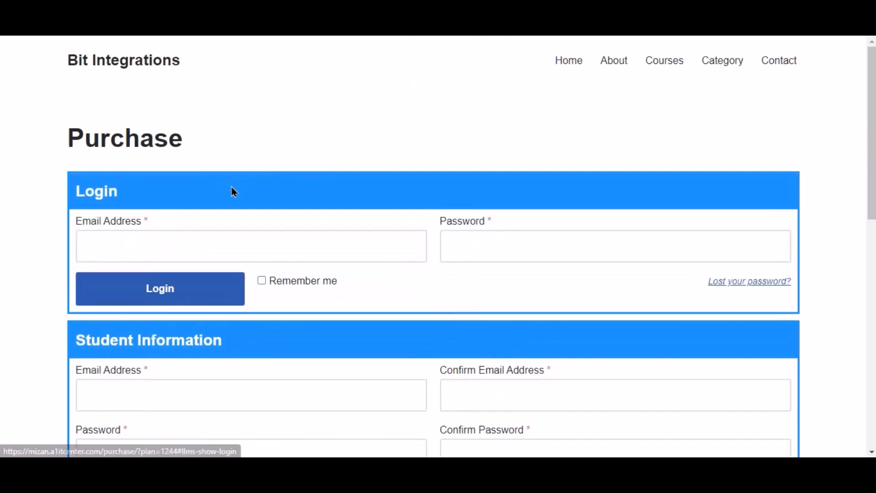
{"action": "left_click", "coordinate": [274, 239]}
{"action": "key", "text": "ctrl+v"}
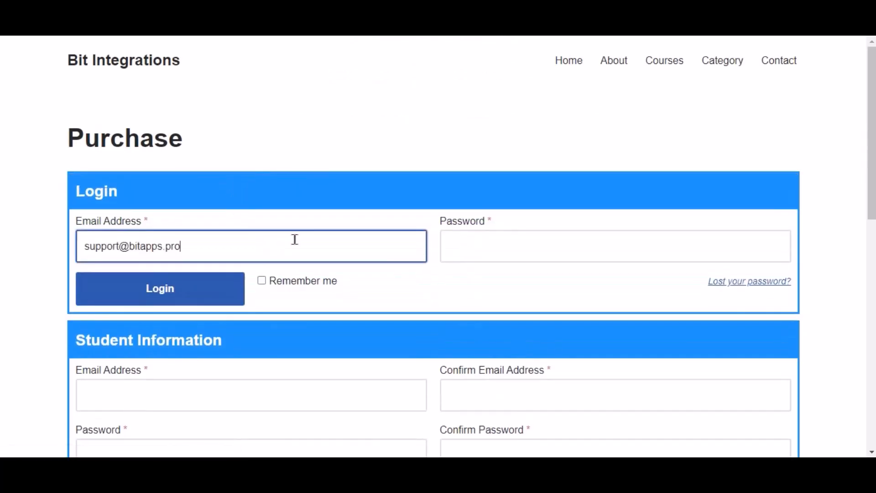
{"action": "left_click", "coordinate": [467, 261]}
{"action": "key", "text": "ctrl+v"}
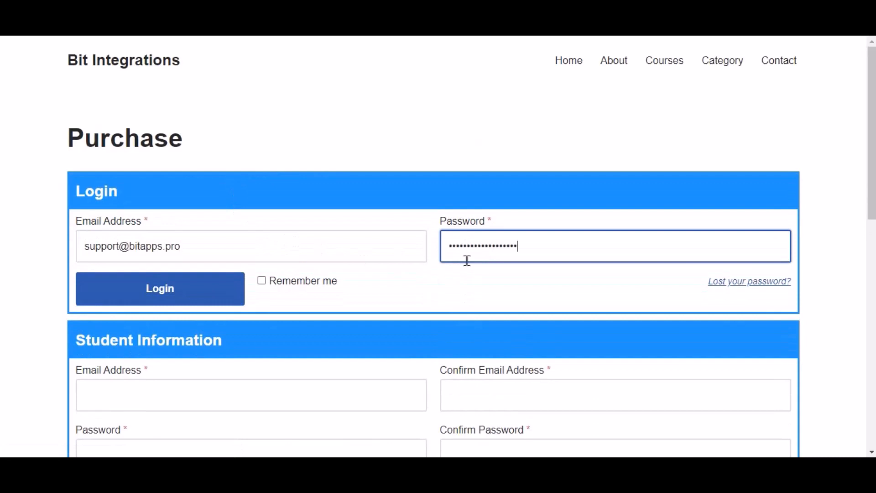
{"action": "left_click", "coordinate": [197, 294]}
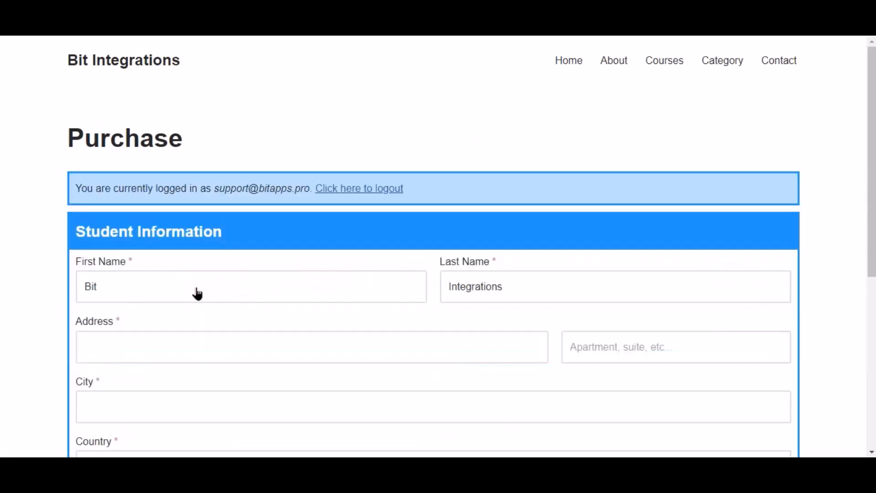
- Fill in the student's street address and city in the Student Information form
{"action": "left_click", "coordinate": [280, 340]}
{"action": "type", "text": "balighat"}
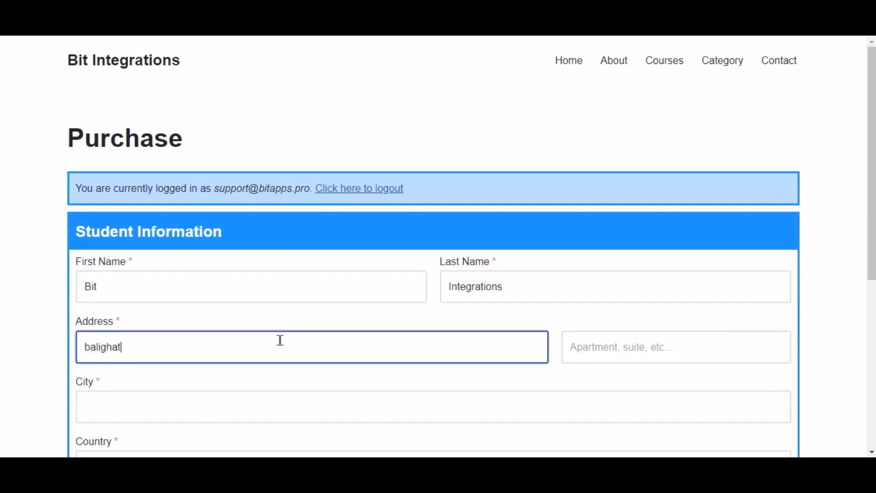
{"action": "key", "text": "BackSpace"}
{"action": "type", "text": "ta"}
{"action": "scroll", "coordinate": [280, 340], "scroll_direction": "down", "scroll_amount": 4}
{"action": "left_click", "coordinate": [208, 244]}
{"action": "type", "text": "rajshahi"}
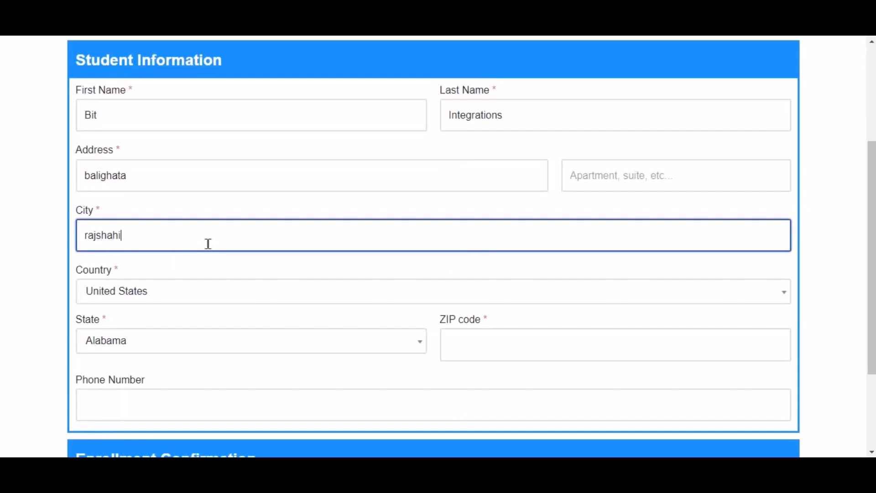
- Set the student's country to Bangladesh and choose the matching home district as the state or region
{"action": "left_click", "coordinate": [164, 290]}
{"action": "type", "text": "ban"}
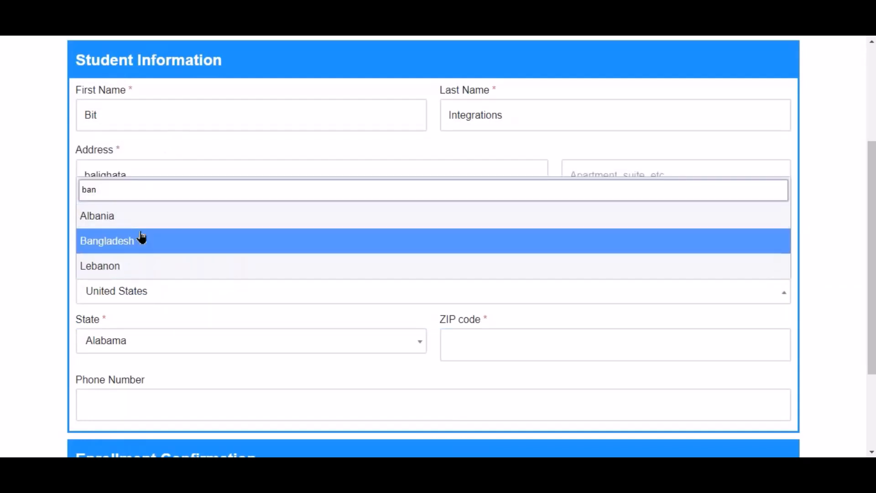
{"action": "left_click", "coordinate": [141, 238]}
{"action": "left_click", "coordinate": [268, 350]}
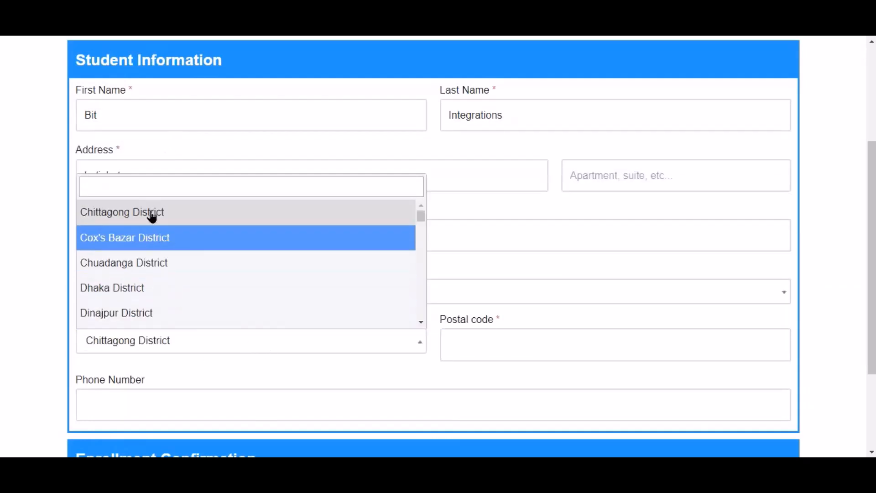
{"action": "type", "text": "rah"}
{"action": "key", "text": "BackSpace"}
{"action": "type", "text": "j"}
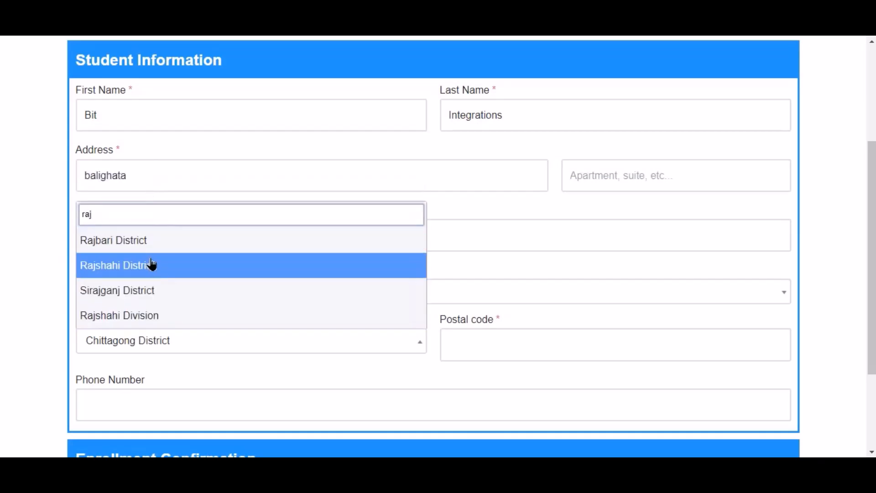
{"action": "left_click", "coordinate": [174, 268]}
- Enter the student's postal code and phone number, and submit the course enrollment
{"action": "left_click", "coordinate": [519, 355]}
{"action": "type", "text": "6355"}
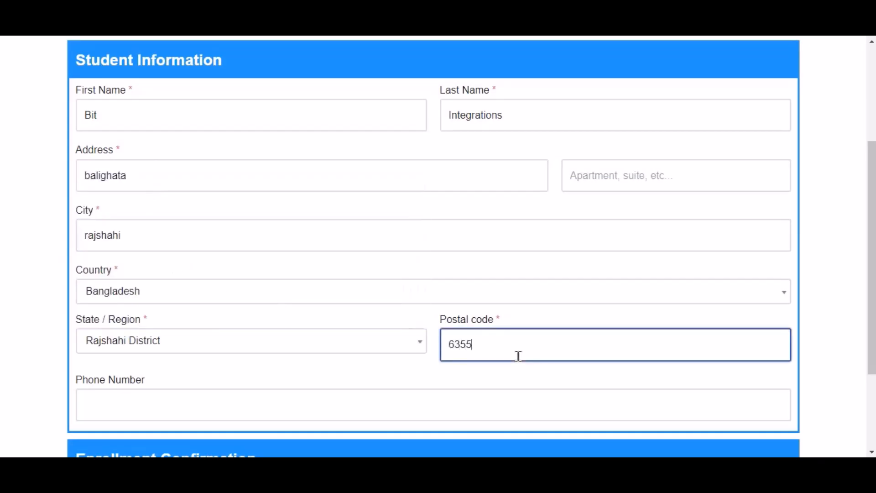
{"action": "scroll", "coordinate": [518, 355], "scroll_direction": "down", "scroll_amount": 3}
{"action": "left_click", "coordinate": [407, 272]}
{"action": "type", "text": "444555"}
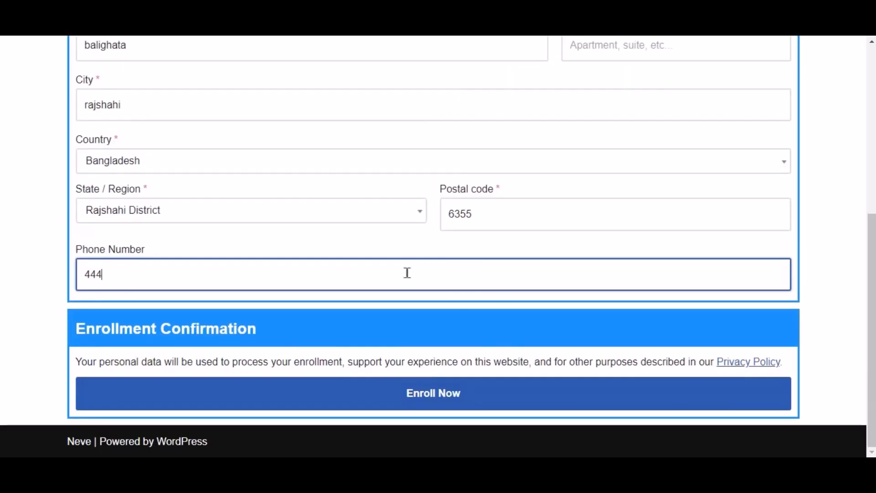
{"action": "type", "text": "666"}
{"action": "left_click", "coordinate": [467, 399]}
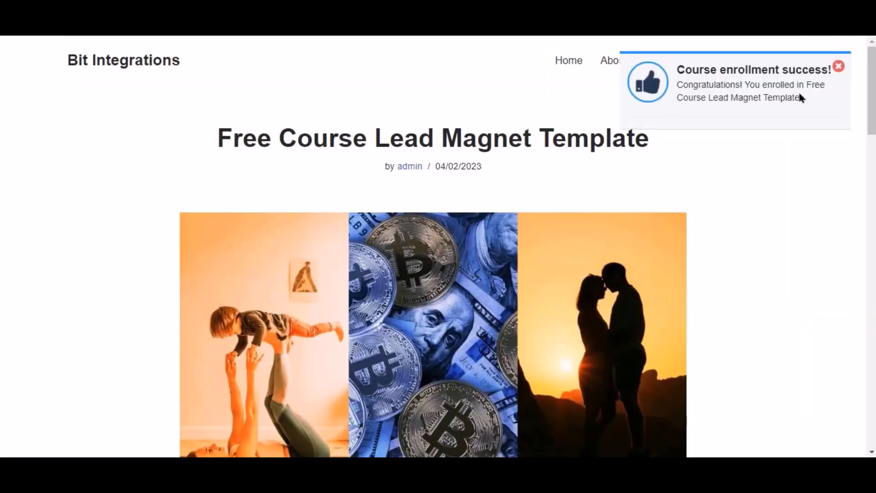
{"action": "scroll", "coordinate": [676, 177], "scroll_direction": "down", "scroll_amount": 1}
{"action": "scroll", "coordinate": [675, 177], "scroll_direction": "down", "scroll_amount": 12}
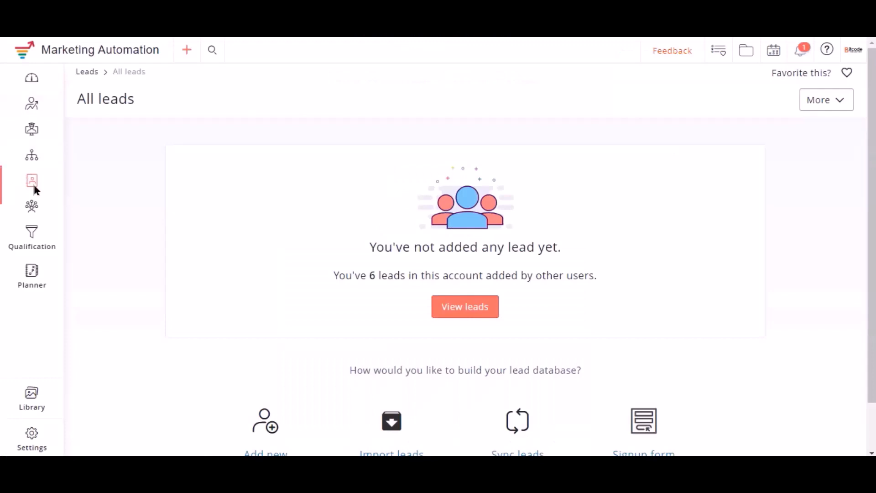
- Switch to Zoho Marketing Automation and view the leads of the Bit Integrations list
{"action": "mouse_move", "coordinate": [36, 189]}
{"action": "left_click", "coordinate": [97, 215]}
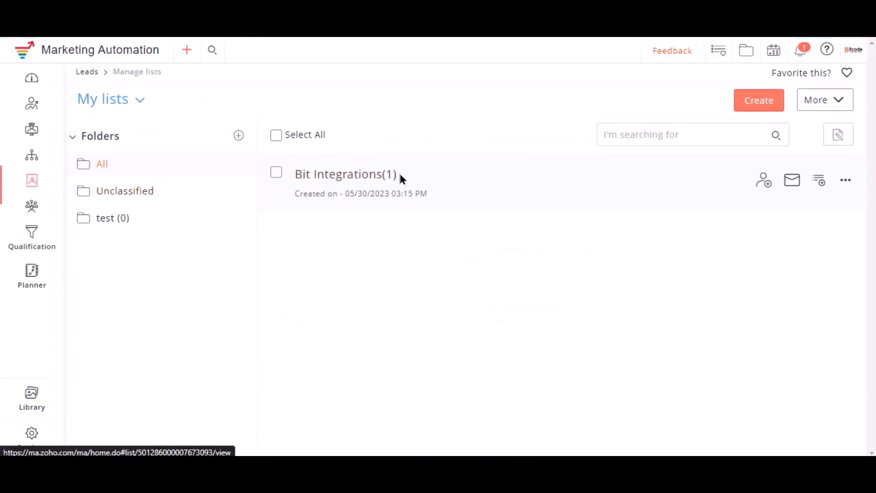
{"action": "left_click", "coordinate": [352, 178]}
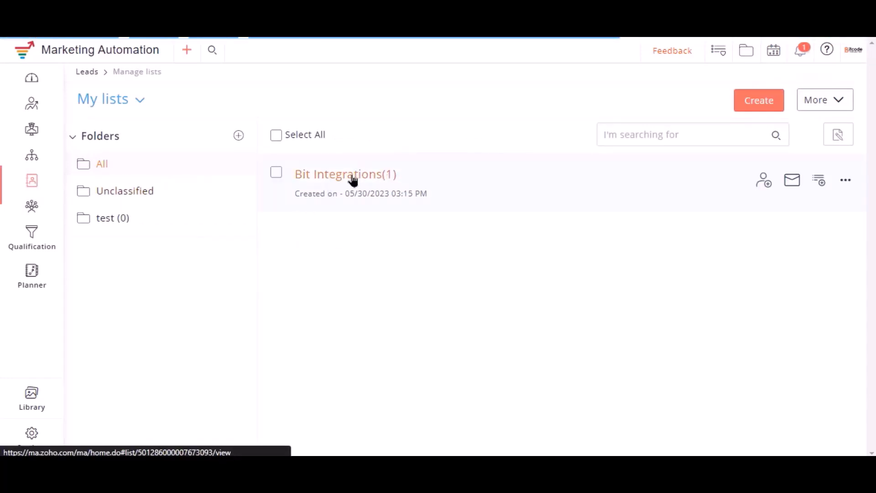
{"action": "left_click", "coordinate": [184, 152]}
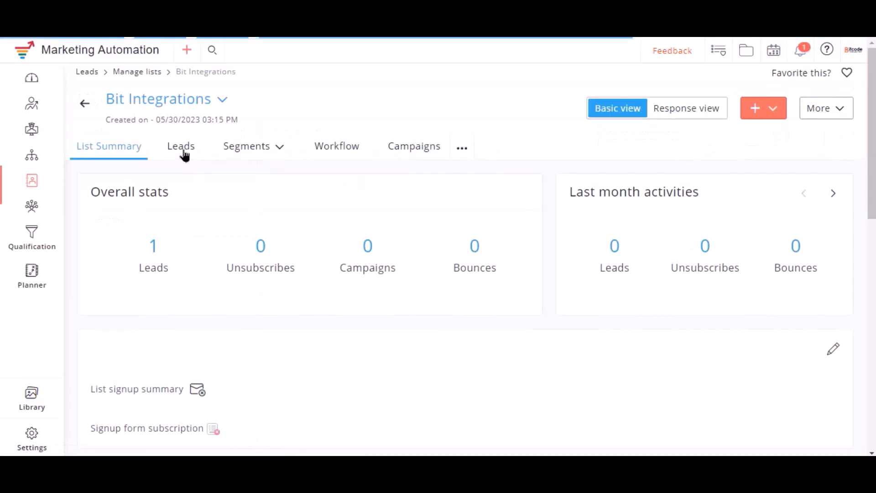